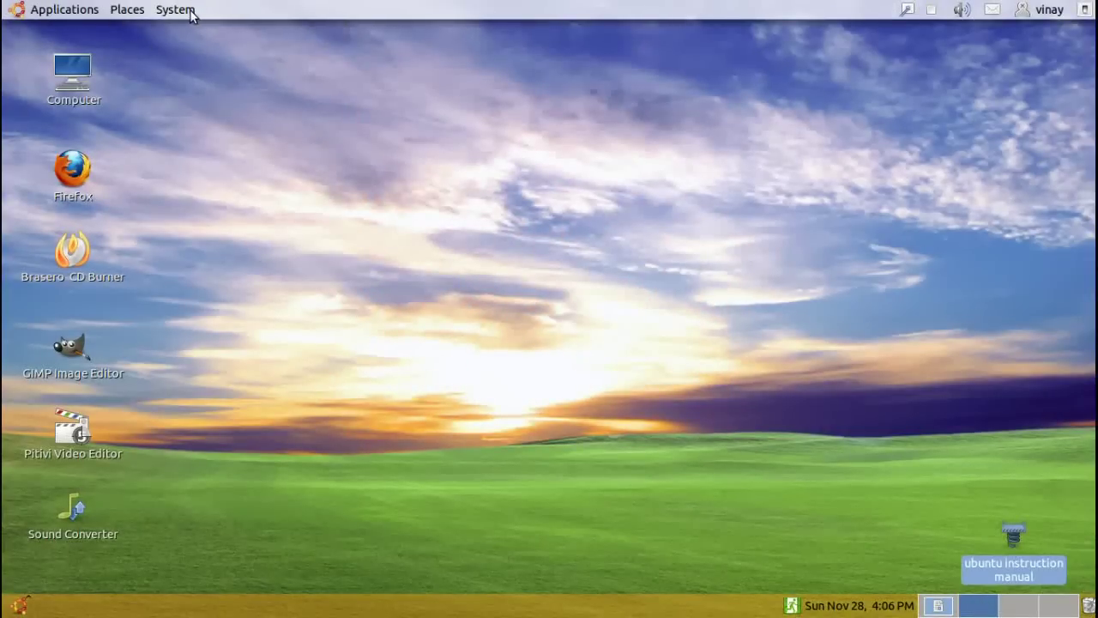
Tour System Monitor's System, Processes, Resources and File Systems tabs, then close it
{"action": "left_click", "coordinate": [178, 18]}
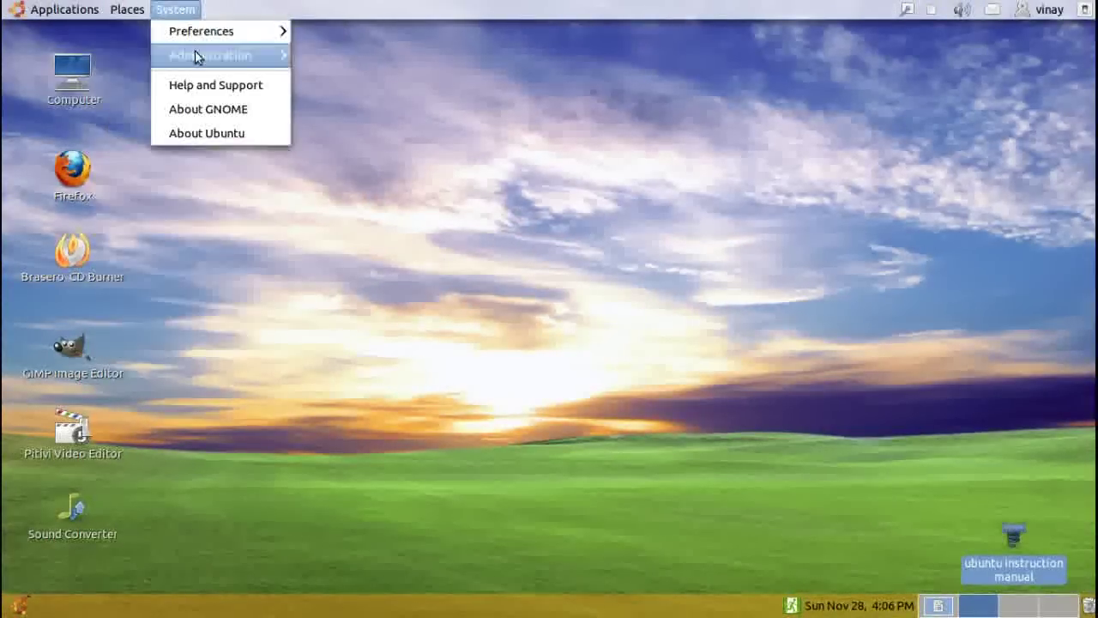
{"action": "mouse_move", "coordinate": [210, 55]}
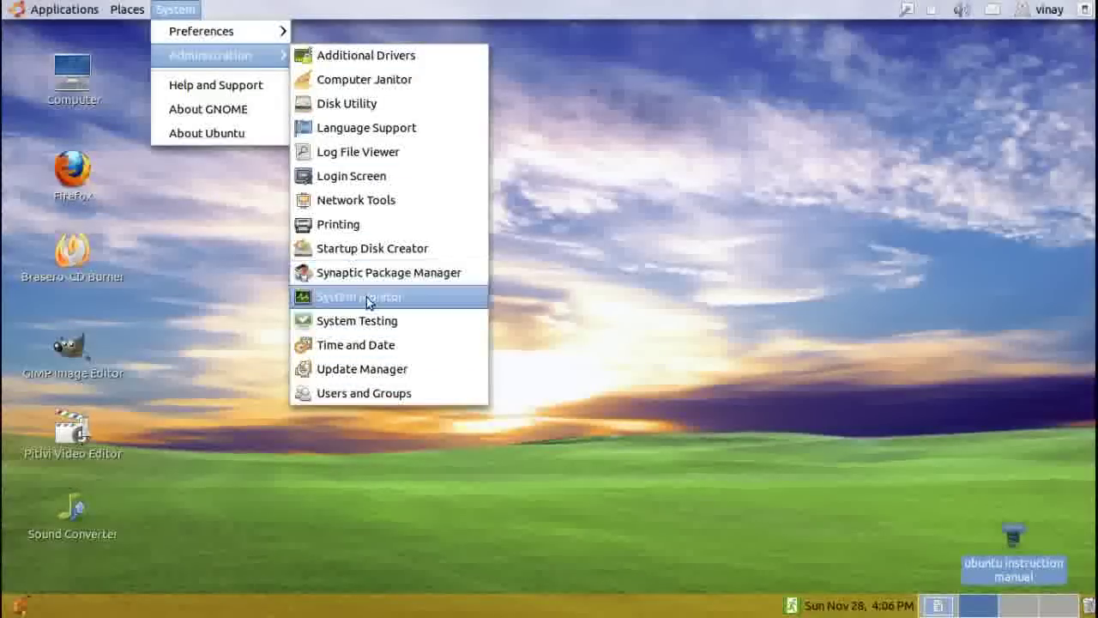
{"action": "left_click", "coordinate": [367, 300]}
{"action": "left_click_drag", "start_coordinate": [412, 32], "coordinate": [764, 202]}
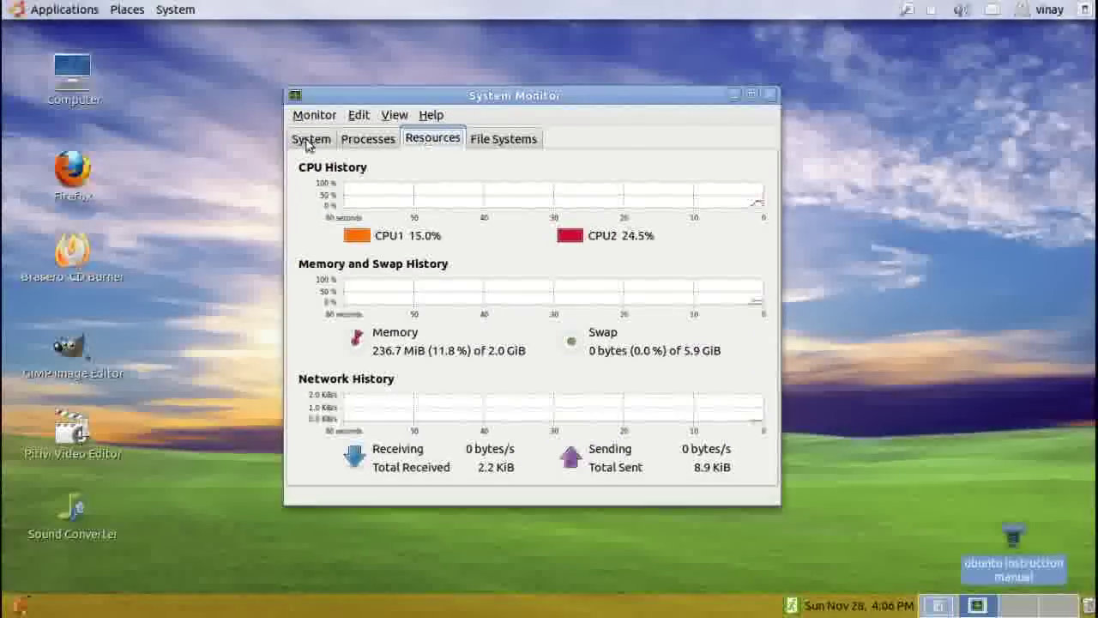
{"action": "left_click", "coordinate": [308, 144]}
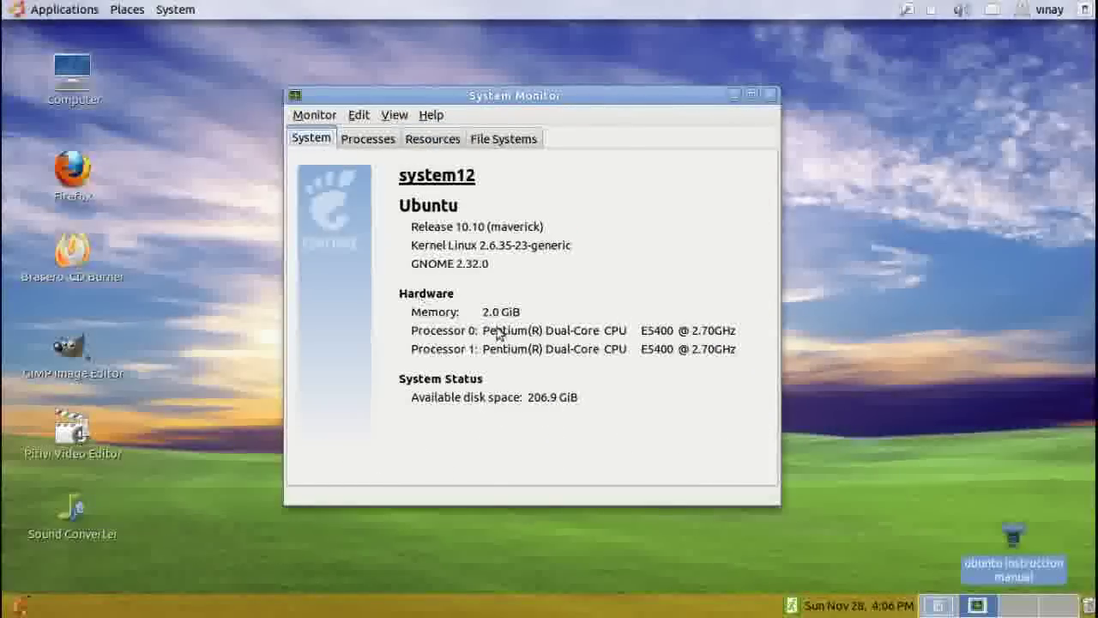
{"action": "left_click", "coordinate": [381, 142]}
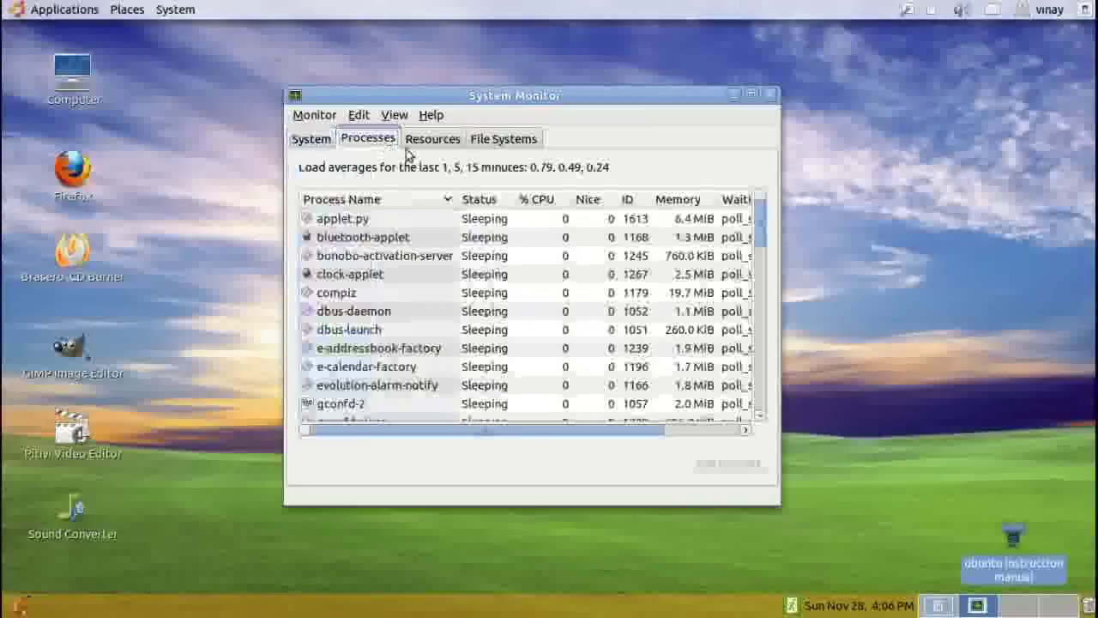
{"action": "left_click", "coordinate": [642, 346]}
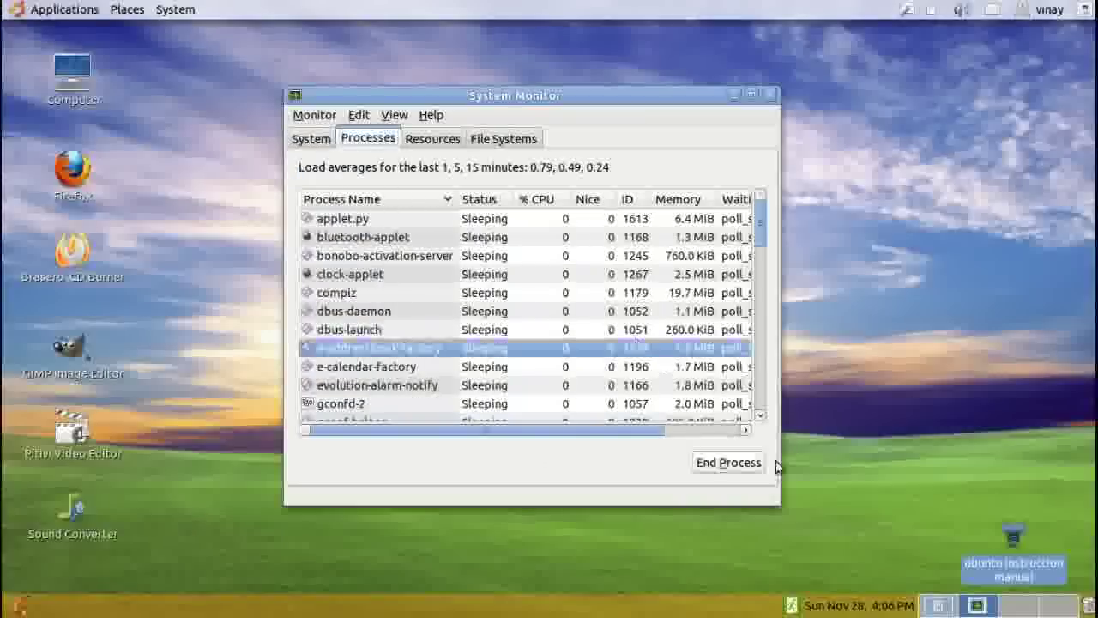
{"action": "left_click", "coordinate": [449, 142]}
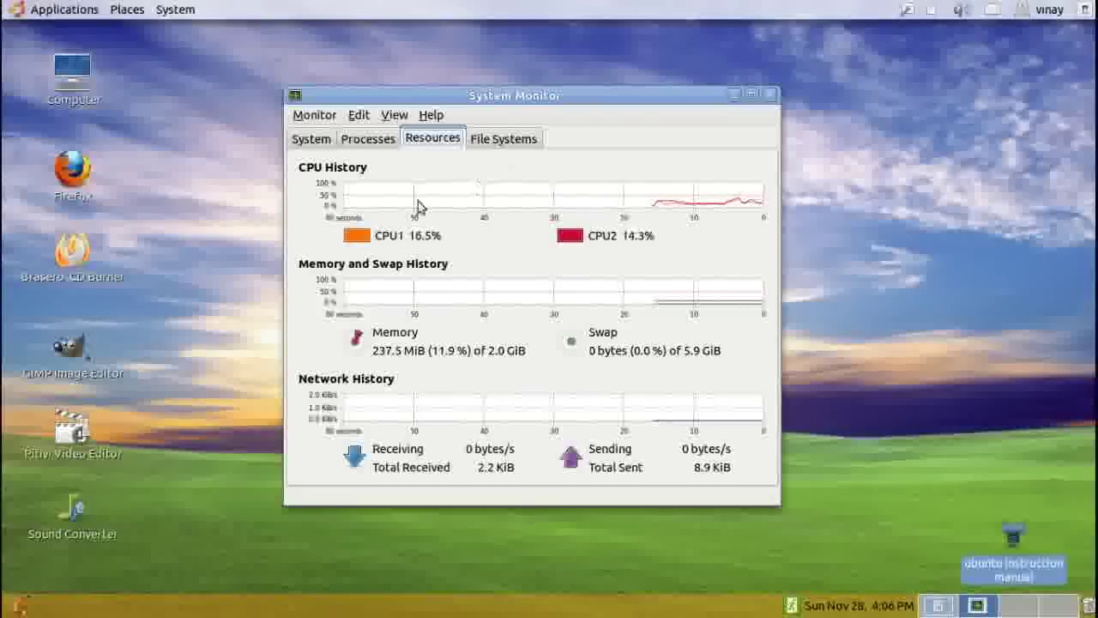
{"action": "left_click", "coordinate": [481, 139]}
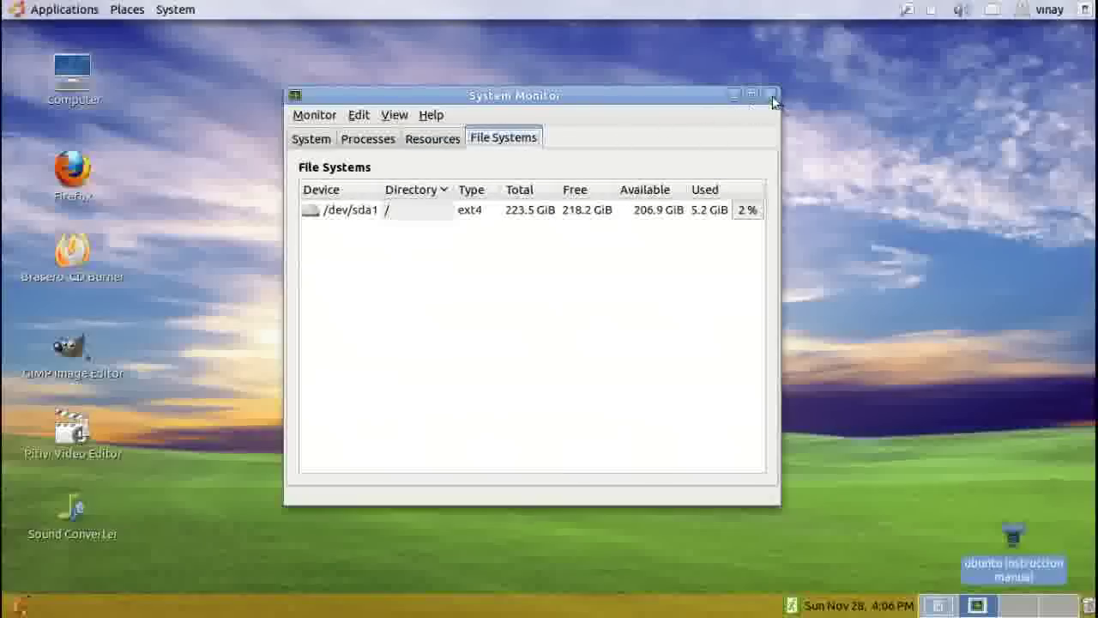
{"action": "left_click", "coordinate": [770, 96]}
Cancel the pending shutdown and bring up Run Application with Alt+F2
{"action": "left_click", "coordinate": [931, 9]}
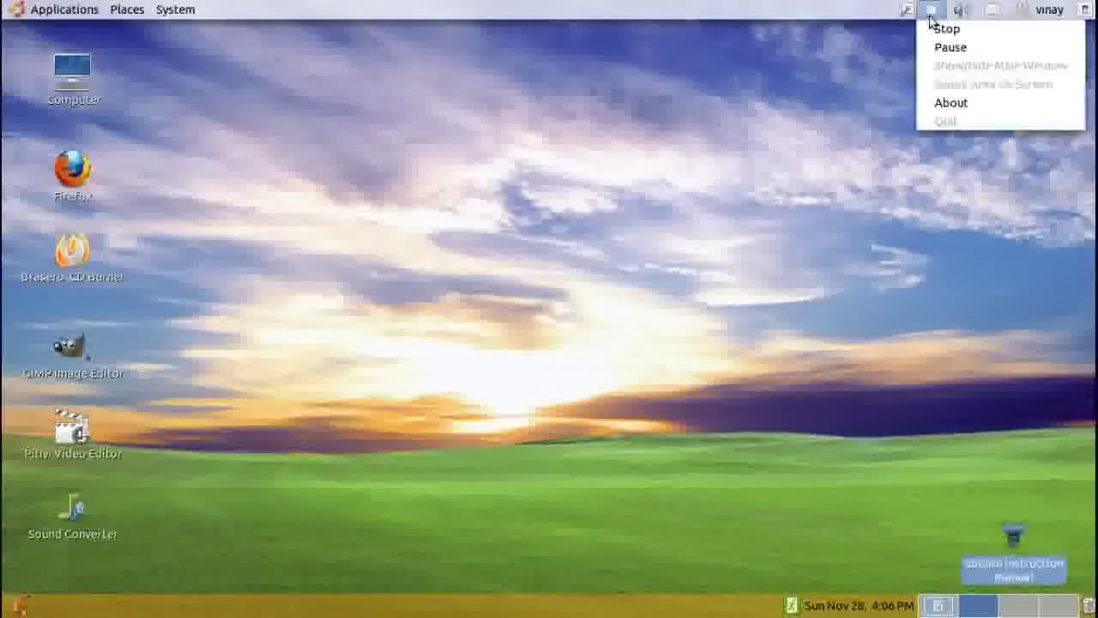
{"action": "left_click", "coordinate": [943, 50]}
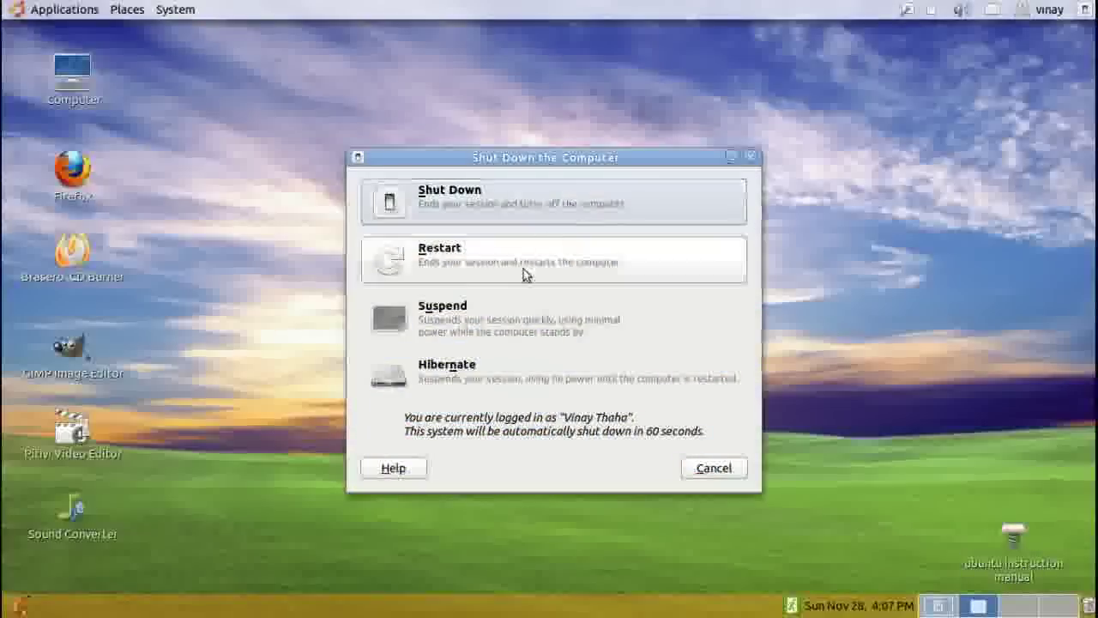
{"action": "left_click", "coordinate": [715, 472]}
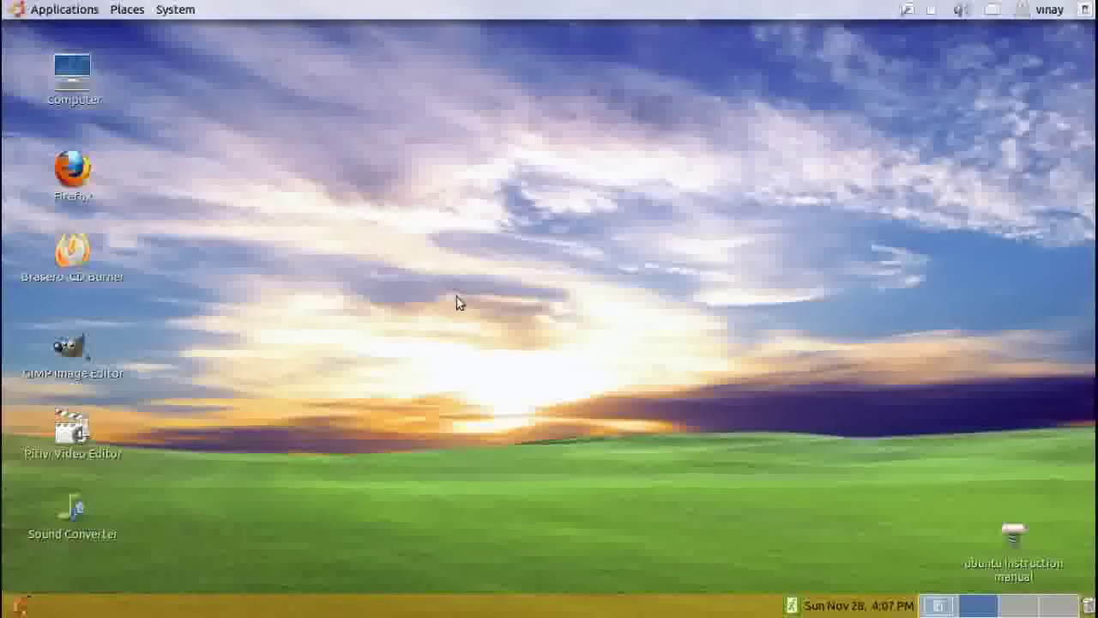
{"action": "key", "text": "alt+F2"}
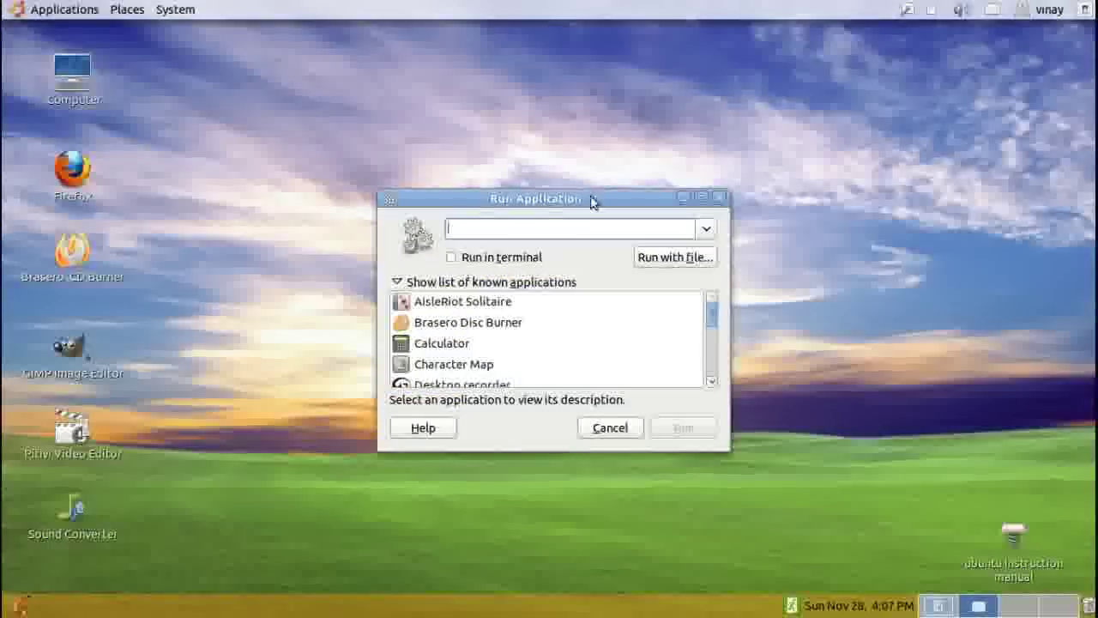
Launch GIMP Image Editor by typing 'gim' in Run Application, then close GIMP
{"action": "left_click_drag", "start_coordinate": [595, 198], "coordinate": [673, 156]}
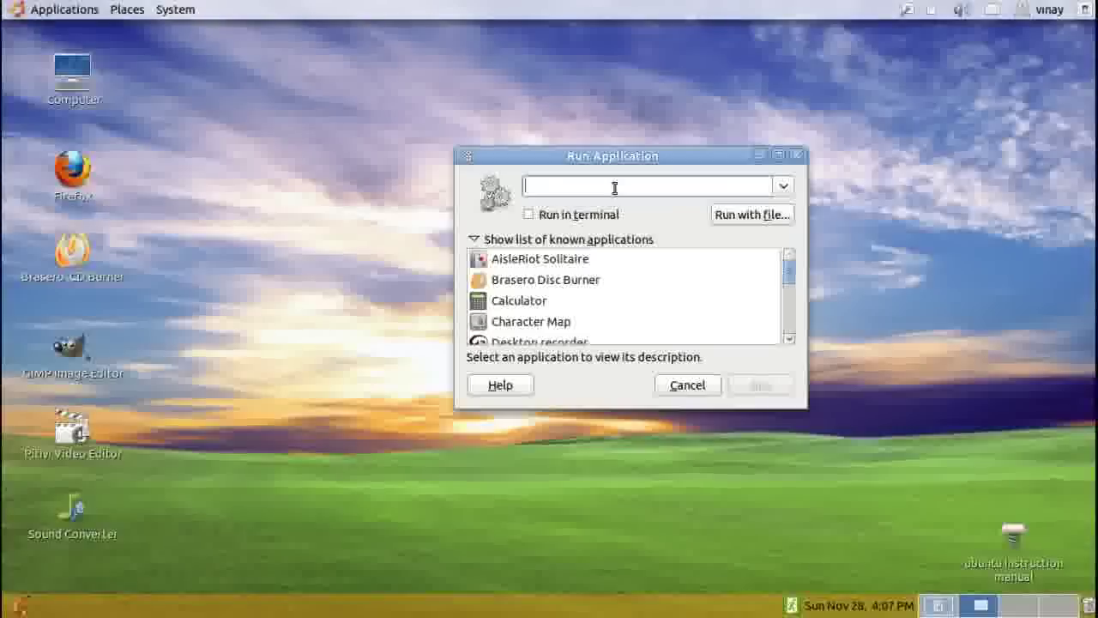
{"action": "type", "text": "gi"}
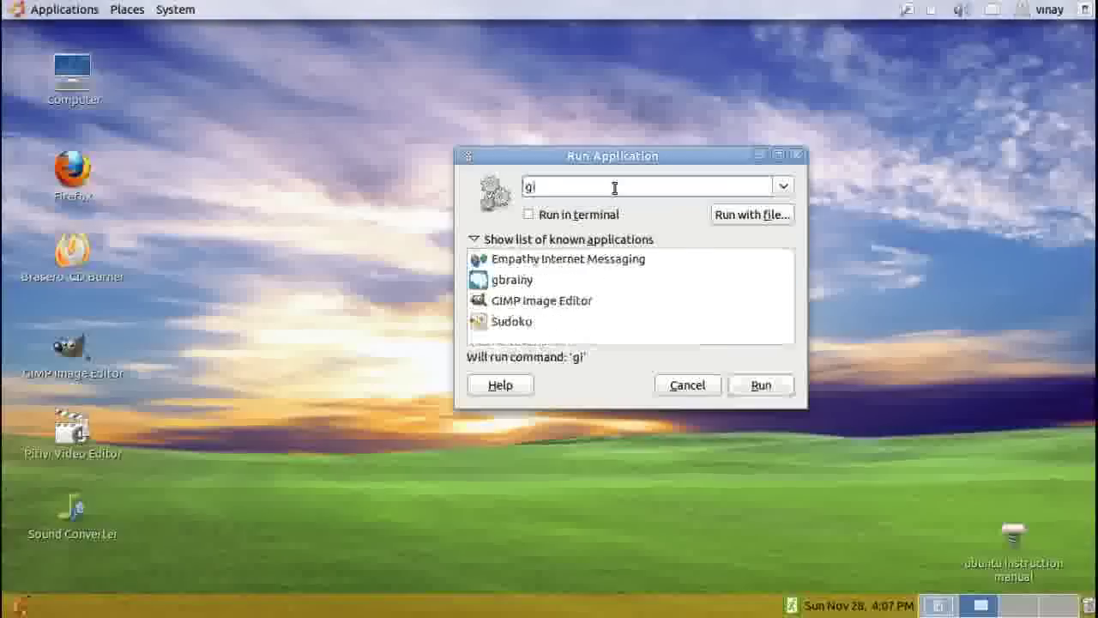
{"action": "type", "text": "mp"}
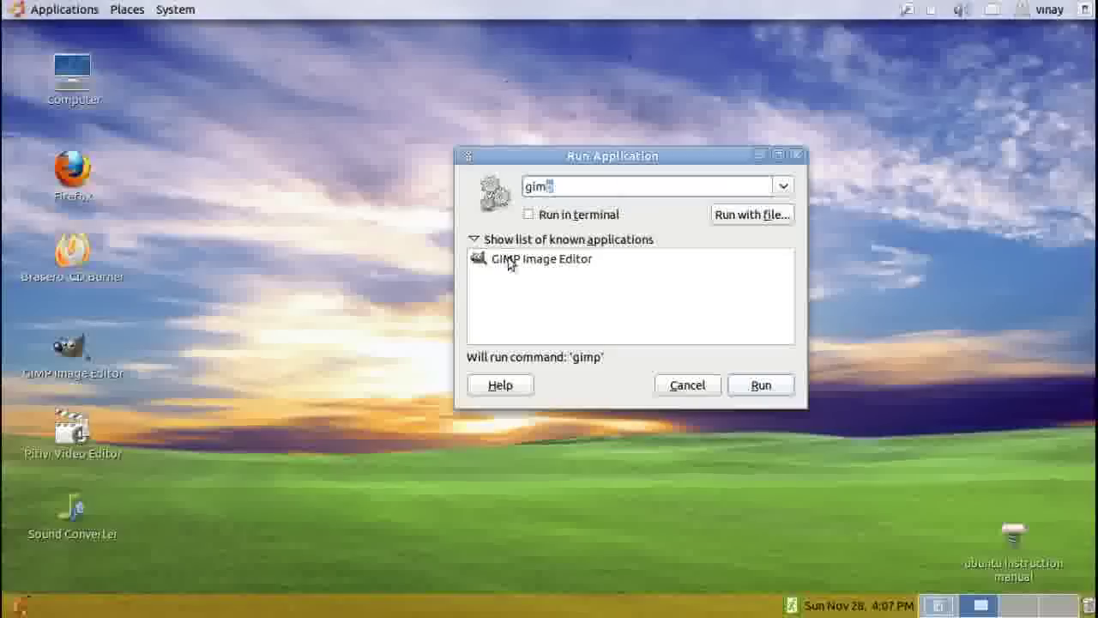
{"action": "left_click", "coordinate": [510, 260]}
{"action": "left_click", "coordinate": [756, 386]}
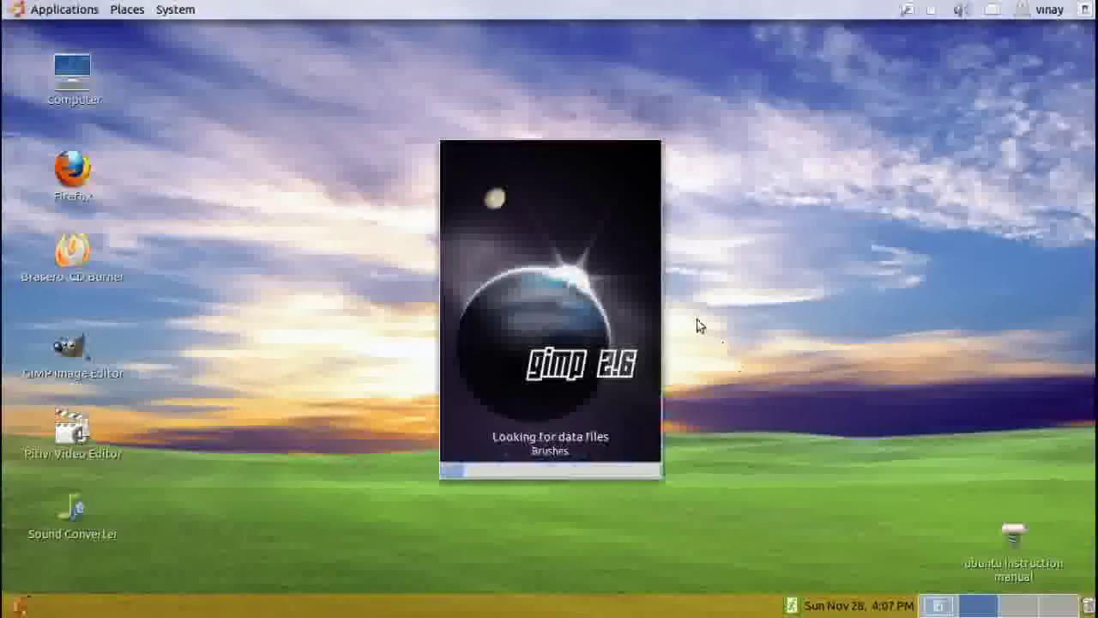
{"action": "right_click", "coordinate": [931, 10]}
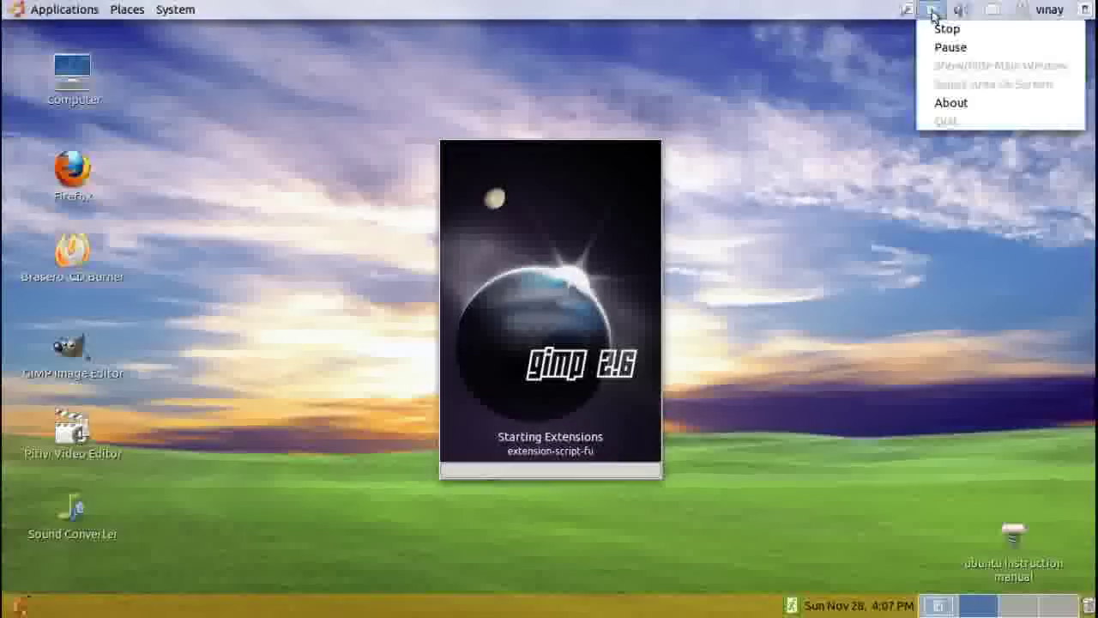
{"action": "left_click", "coordinate": [944, 49]}
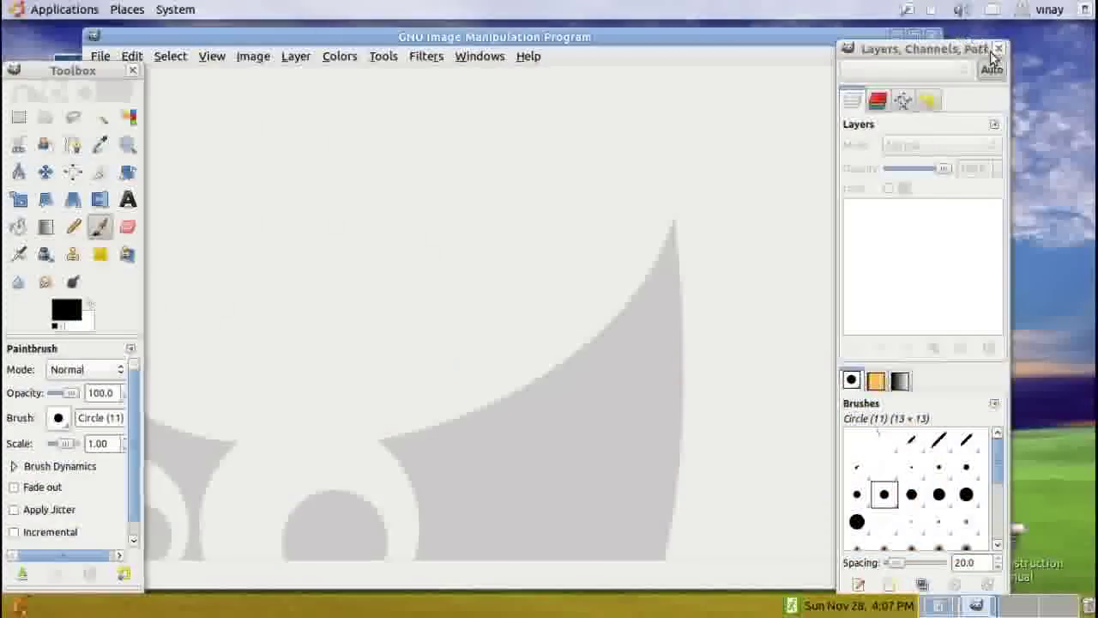
{"action": "left_click", "coordinate": [933, 36]}
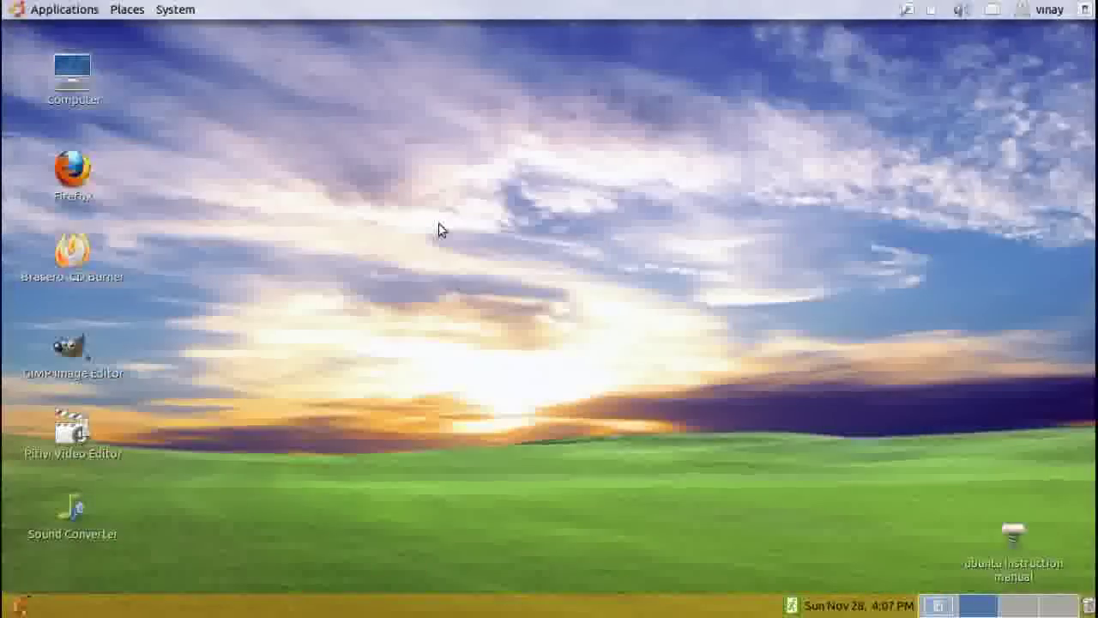
Open Ubuntu Help Center with F1, scroll its welcome page and move the window up-left
{"action": "key", "text": "F1"}
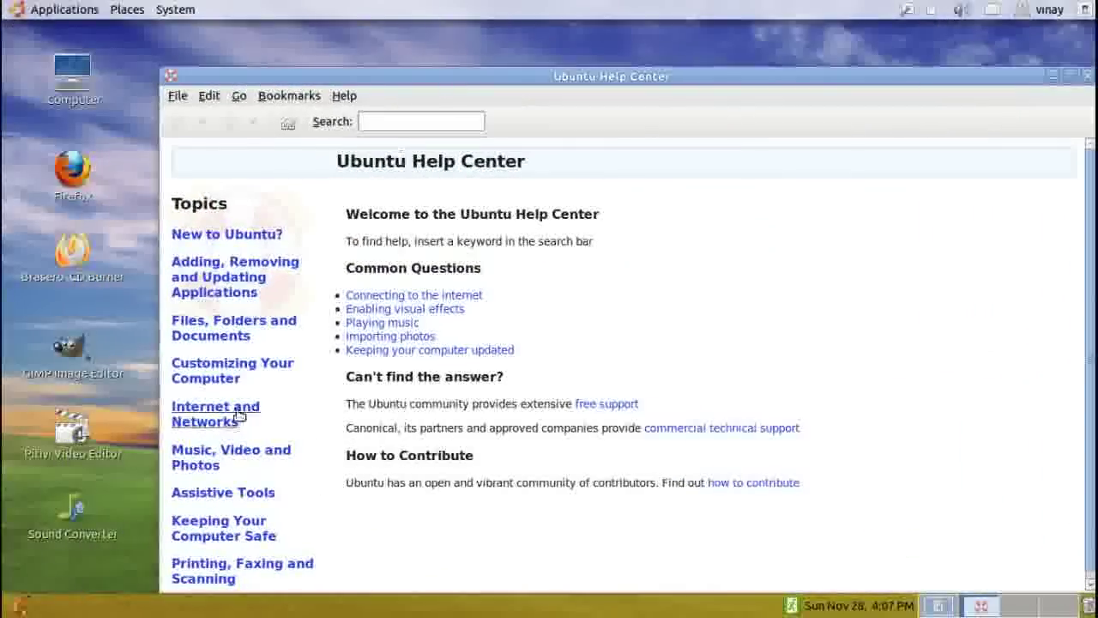
{"action": "scroll", "coordinate": [384, 366], "scroll_direction": "down", "scroll_amount": 1}
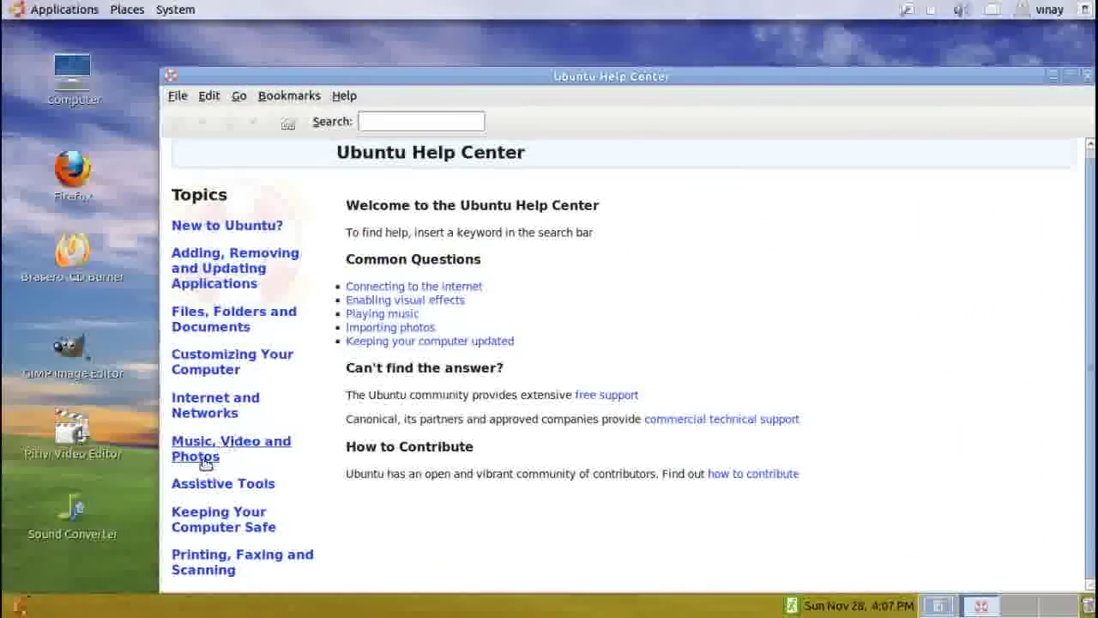
{"action": "left_click_drag", "start_coordinate": [602, 82], "coordinate": [561, 58]}
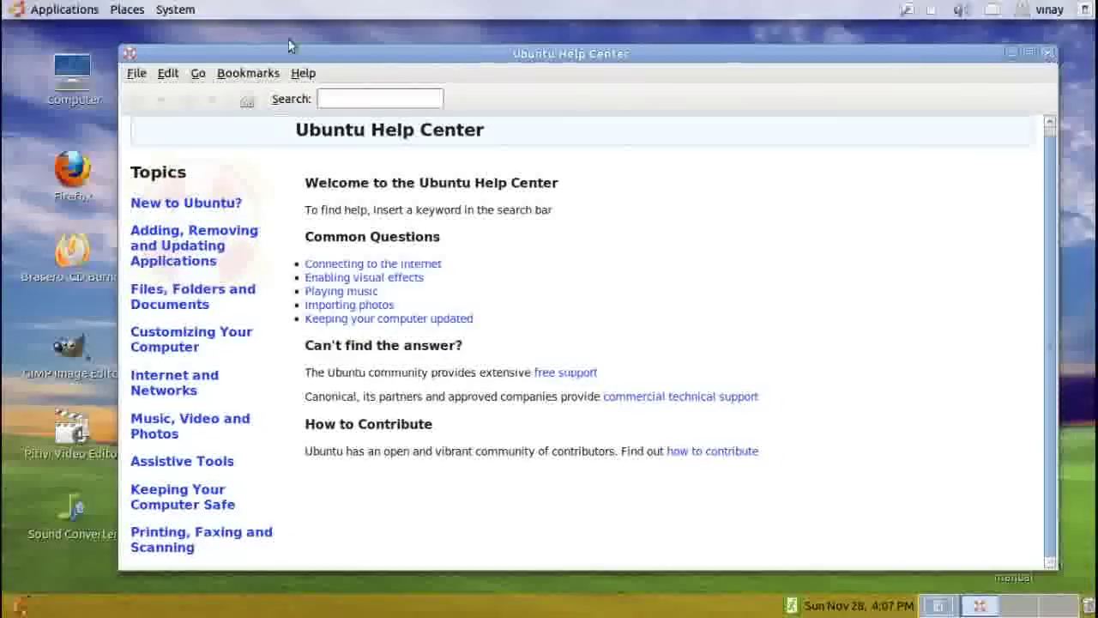
Reassign F1 to Launch help browser in Keyboard Shortcuts, then close it and Help Center
{"action": "left_click", "coordinate": [175, 10]}
{"action": "mouse_move", "coordinate": [206, 31]}
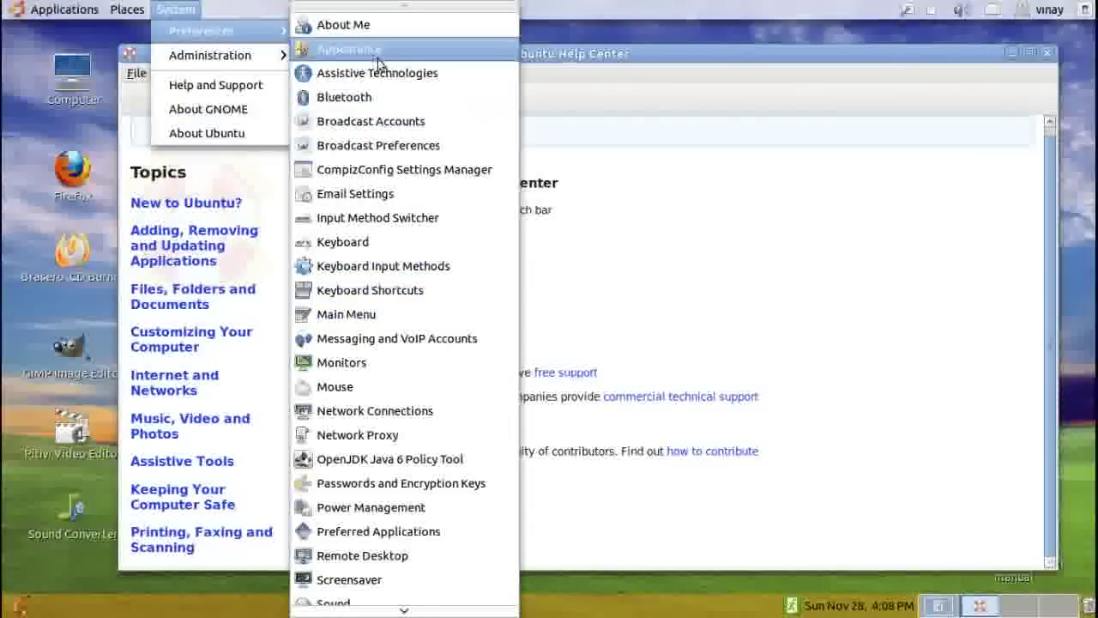
{"action": "left_click", "coordinate": [433, 294]}
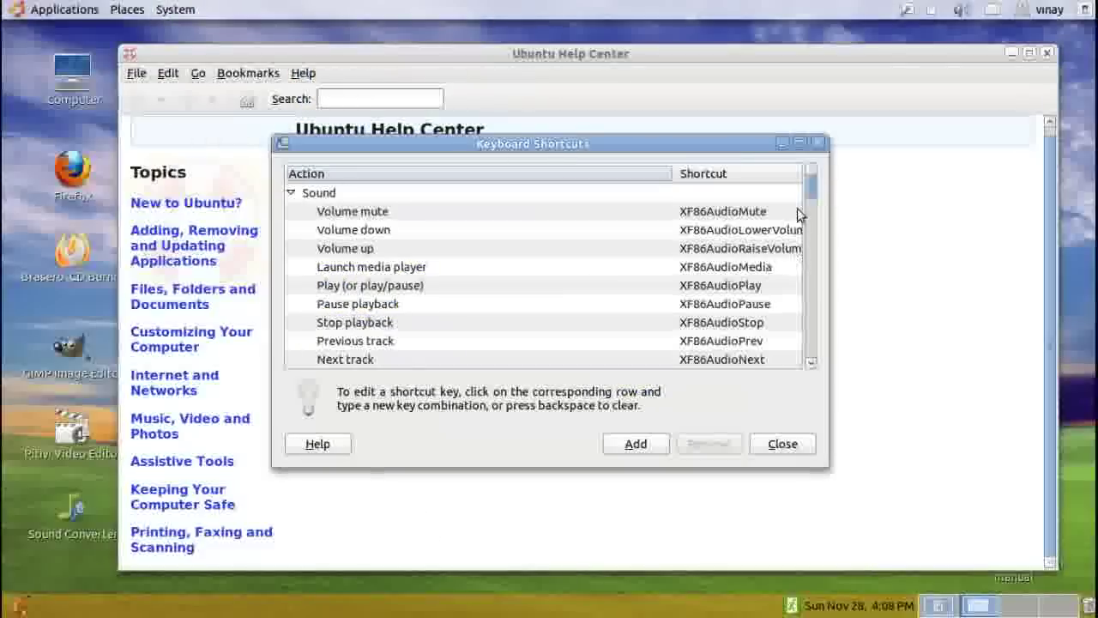
{"action": "mouse_move", "coordinate": [814, 198]}
{"action": "left_mouse_down"}
{"action": "mouse_move", "coordinate": [816, 360]}
{"action": "mouse_move", "coordinate": [803, 197]}
{"action": "mouse_move", "coordinate": [718, 216]}
{"action": "left_mouse_up"}
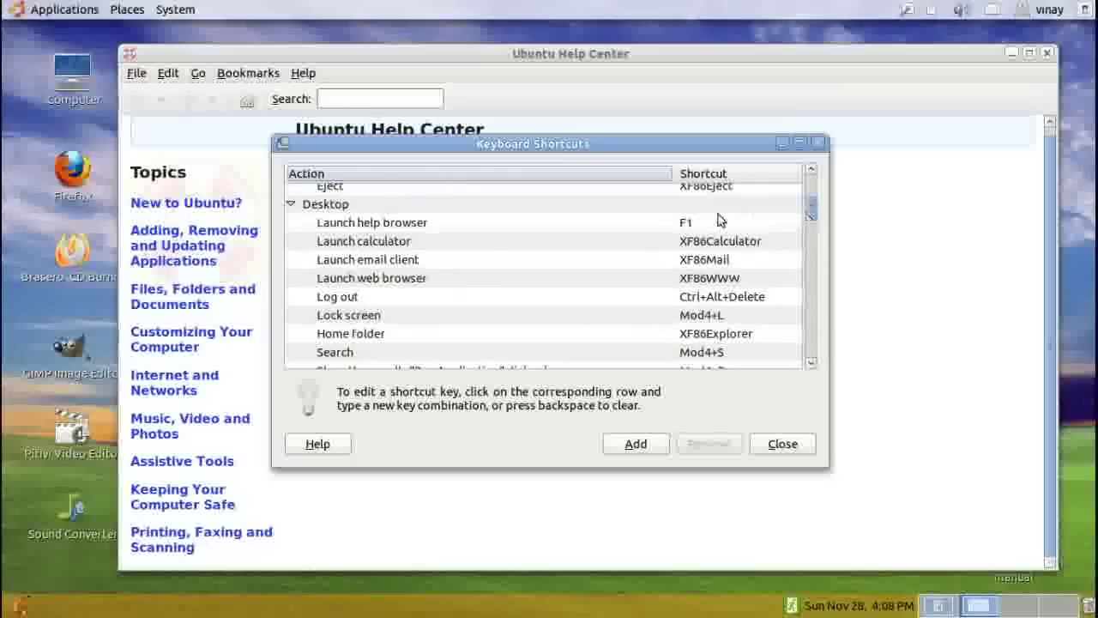
{"action": "left_click", "coordinate": [651, 226]}
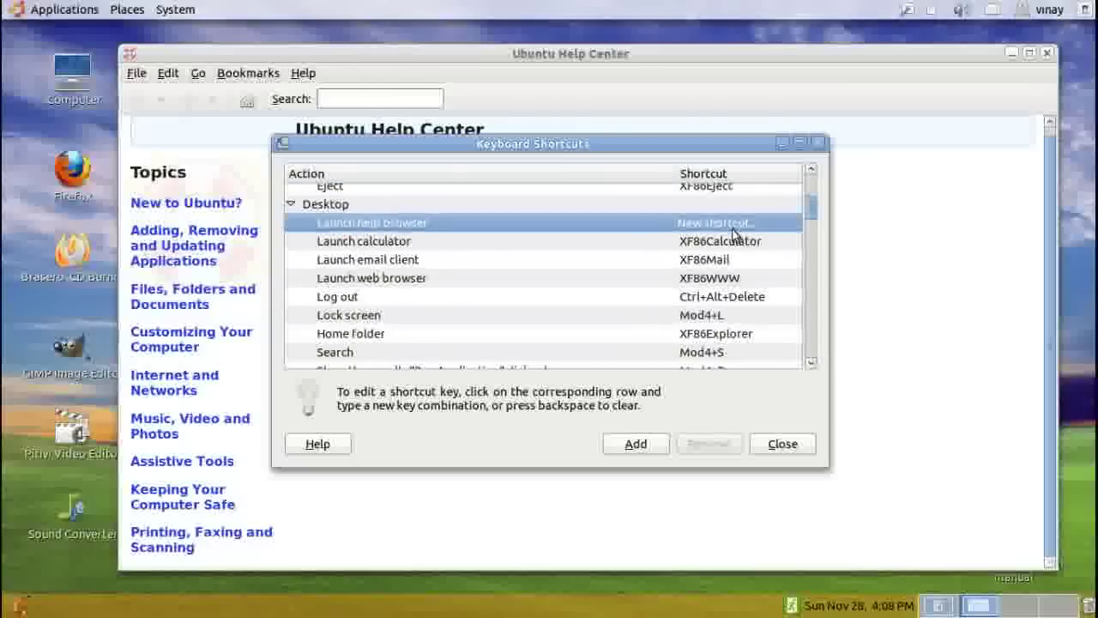
{"action": "key", "text": "BackSpace"}
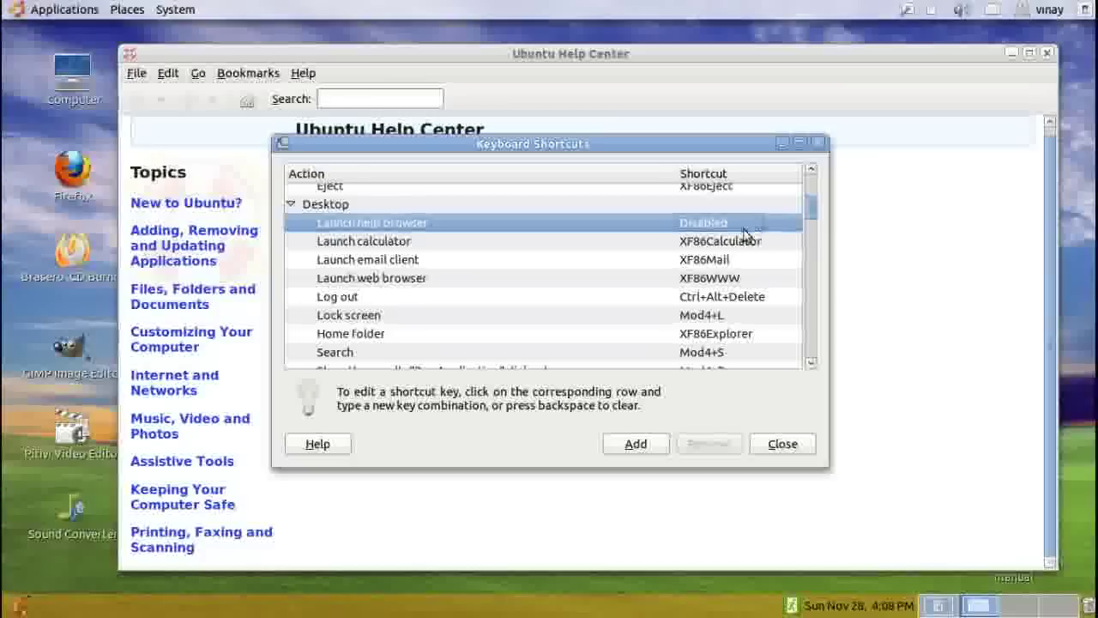
{"action": "left_click", "coordinate": [728, 226]}
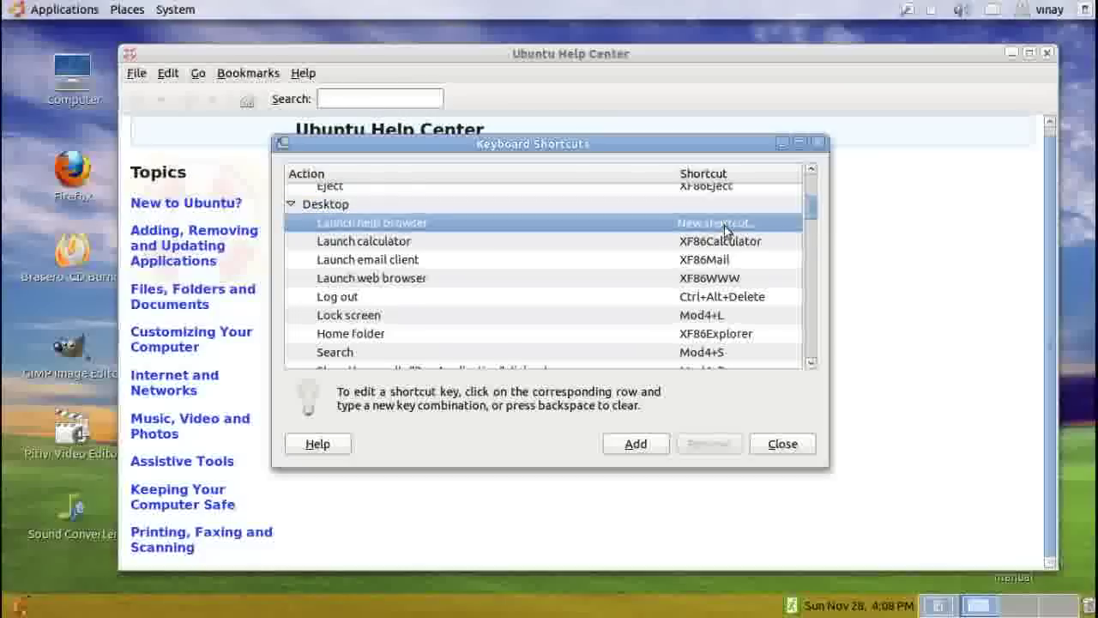
{"action": "key", "text": "F1"}
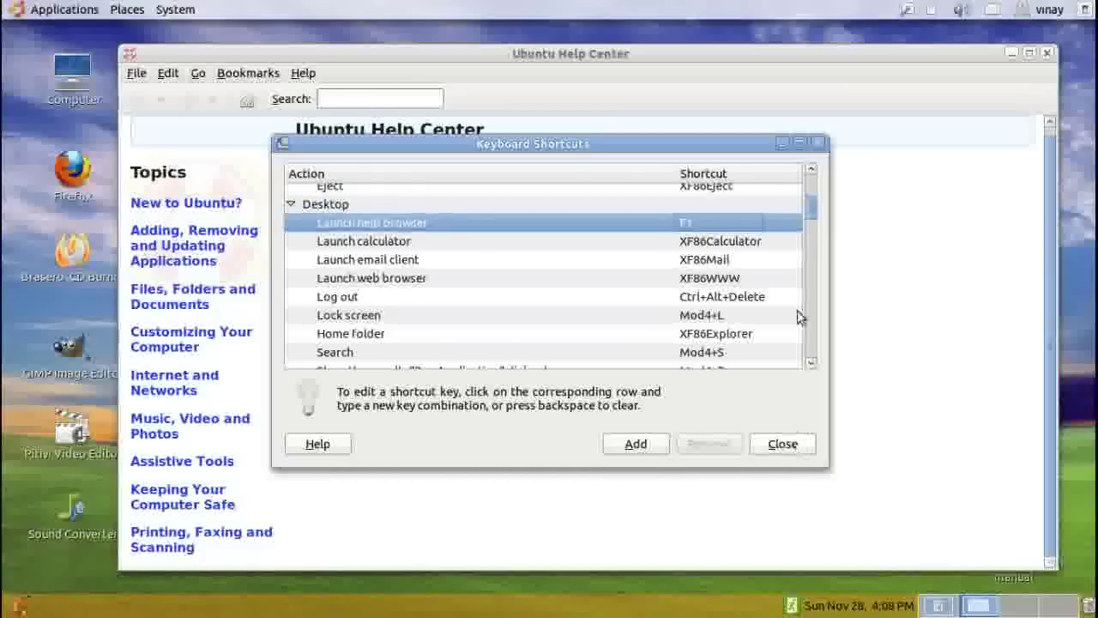
{"action": "mouse_move", "coordinate": [816, 210]}
{"action": "left_mouse_down"}
{"action": "mouse_move", "coordinate": [808, 299]}
{"action": "mouse_move", "coordinate": [804, 218]}
{"action": "left_mouse_up"}
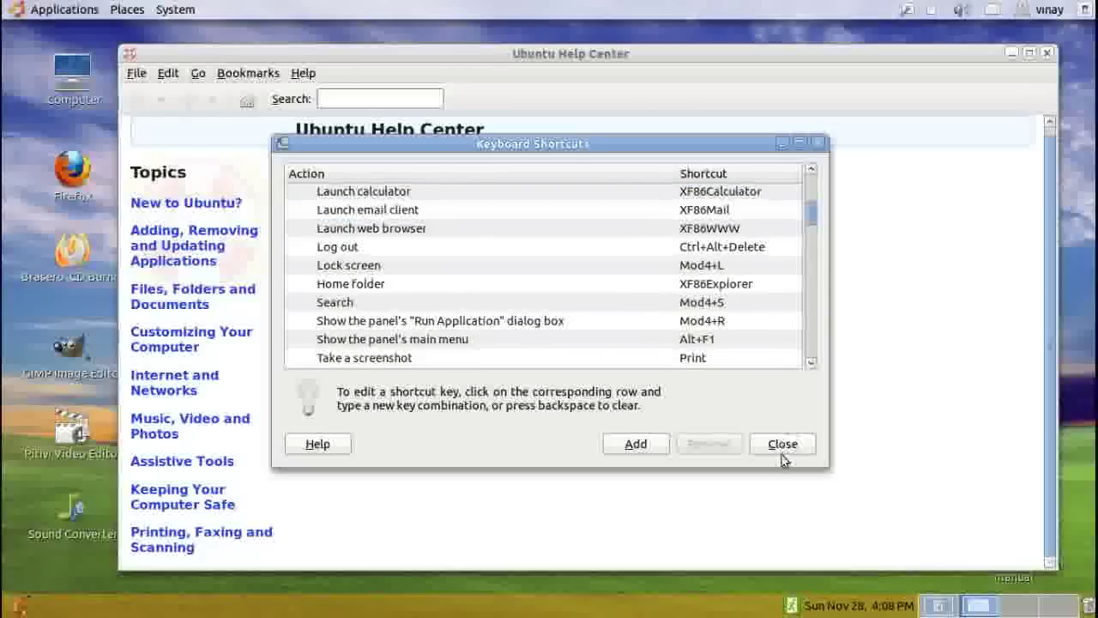
{"action": "left_click", "coordinate": [783, 449]}
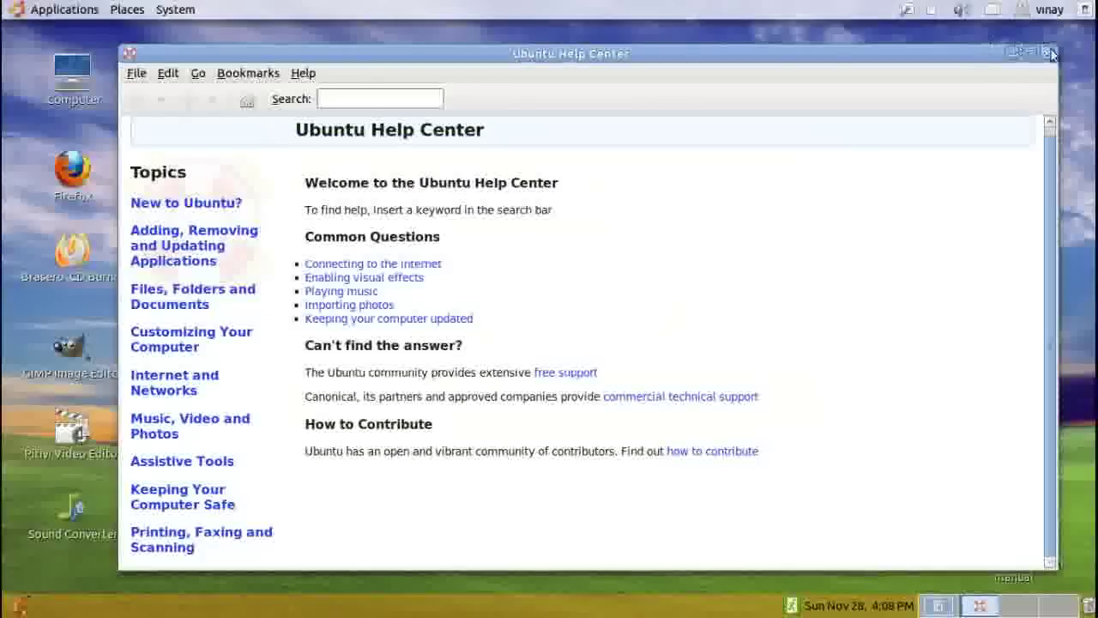
{"action": "left_click", "coordinate": [1052, 54]}
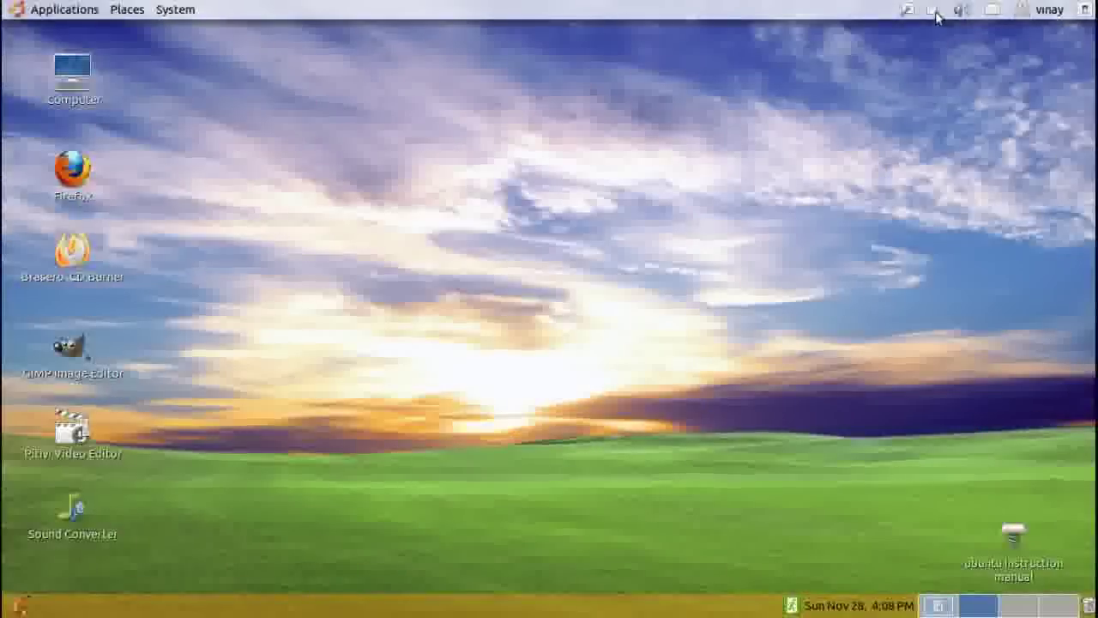
Stop the background tray app and restore the Untitled 1 Writer document
{"action": "right_click", "coordinate": [933, 10]}
{"action": "left_click", "coordinate": [946, 33]}
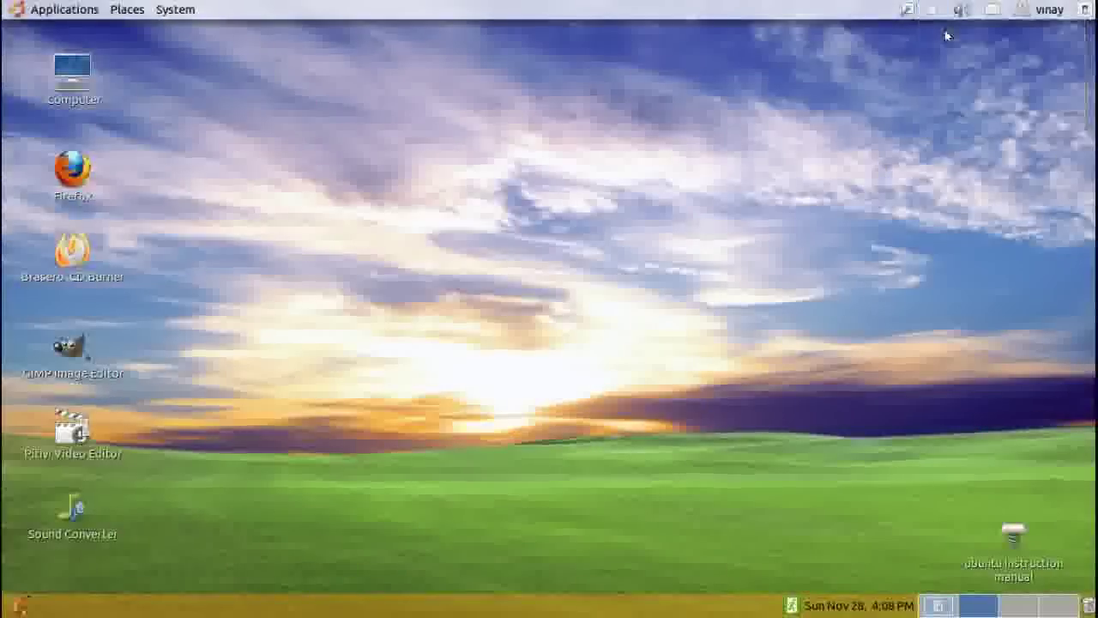
{"action": "left_click", "coordinate": [937, 607]}
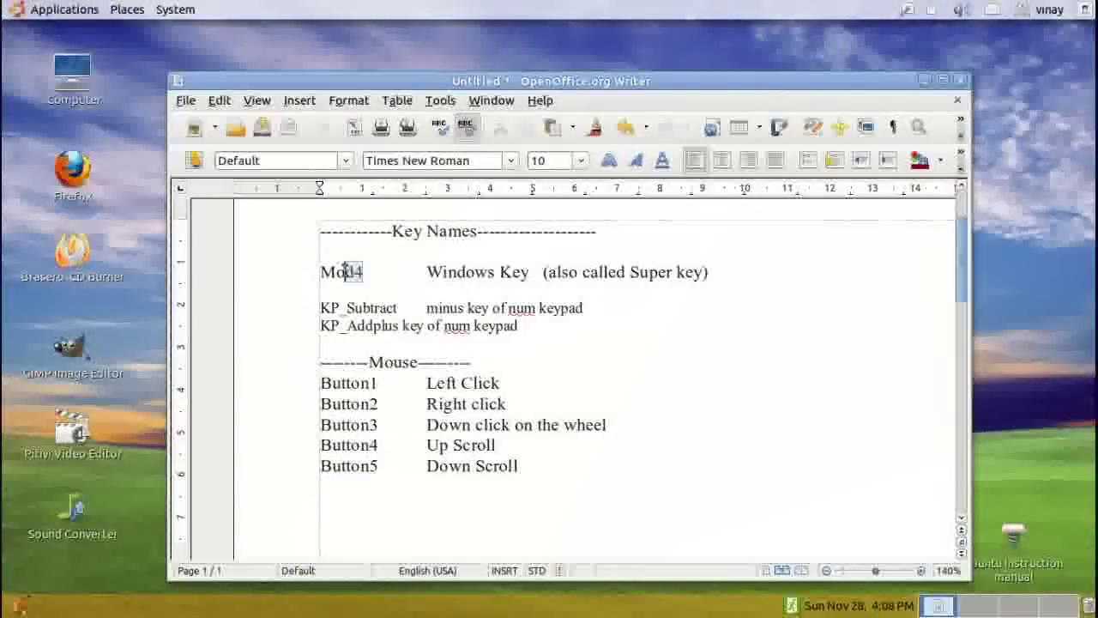
Highlight Mod4, Super key, Button1 and the wheel Down click entries in the notes
{"action": "left_click_drag", "start_coordinate": [321, 271], "coordinate": [360, 272]}
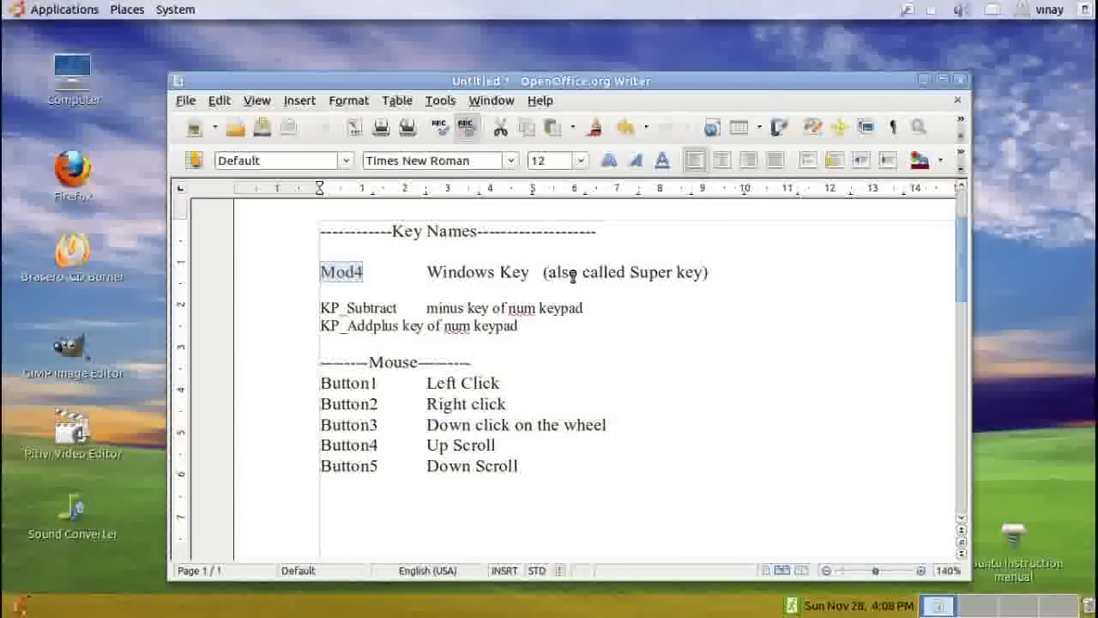
{"action": "left_click_drag", "start_coordinate": [635, 271], "coordinate": [703, 272]}
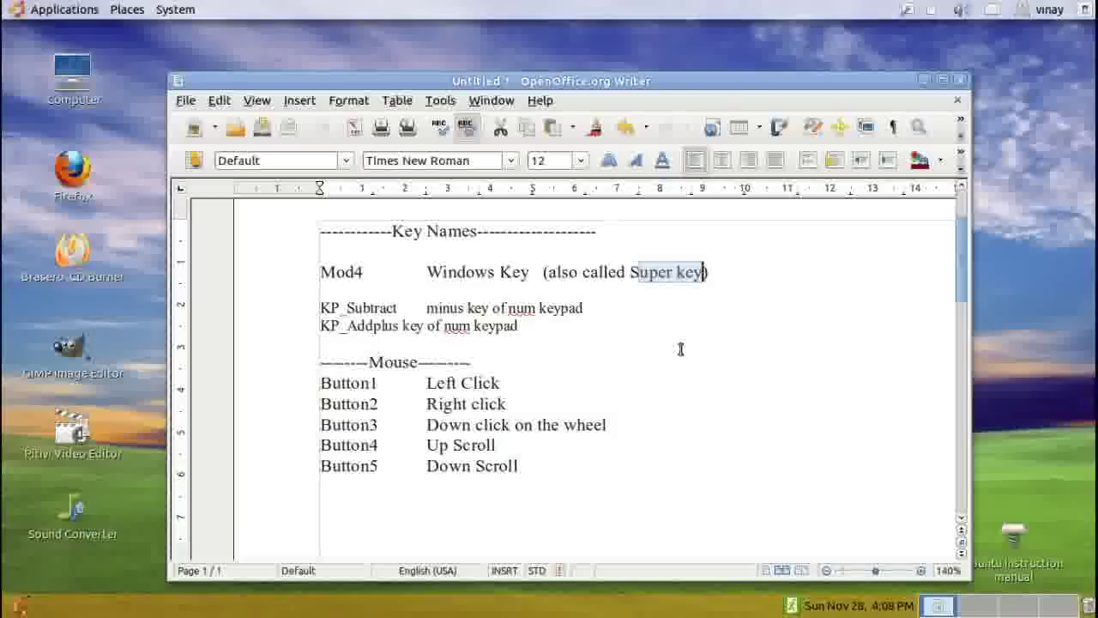
{"action": "left_click", "coordinate": [481, 362]}
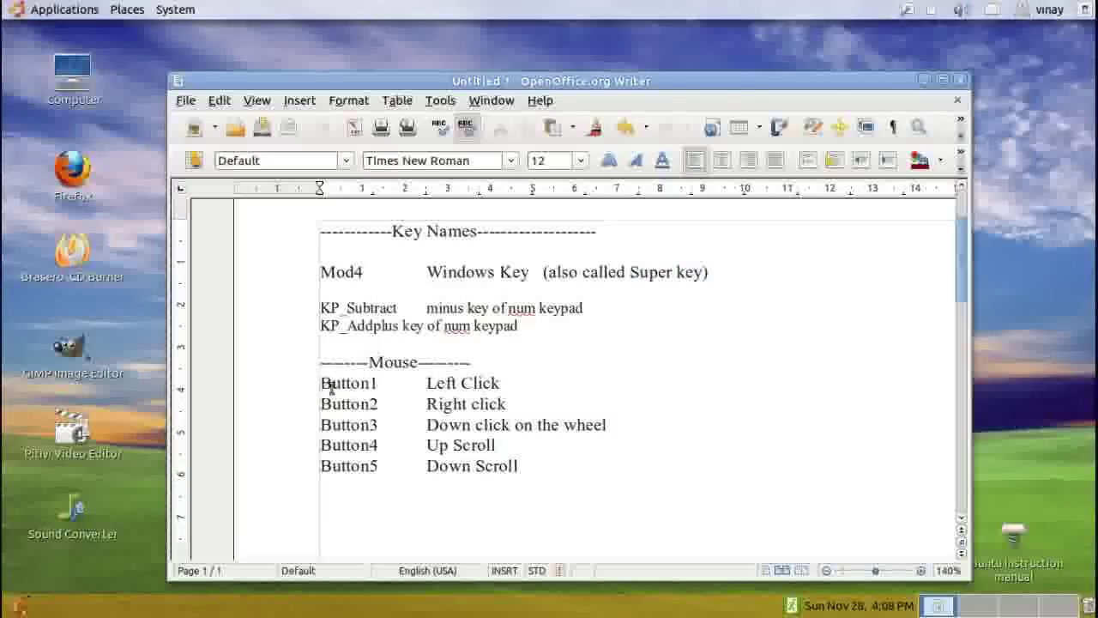
{"action": "left_click_drag", "start_coordinate": [375, 383], "coordinate": [277, 384]}
{"action": "left_click", "coordinate": [496, 383]}
{"action": "left_click_drag", "start_coordinate": [618, 424], "coordinate": [409, 424]}
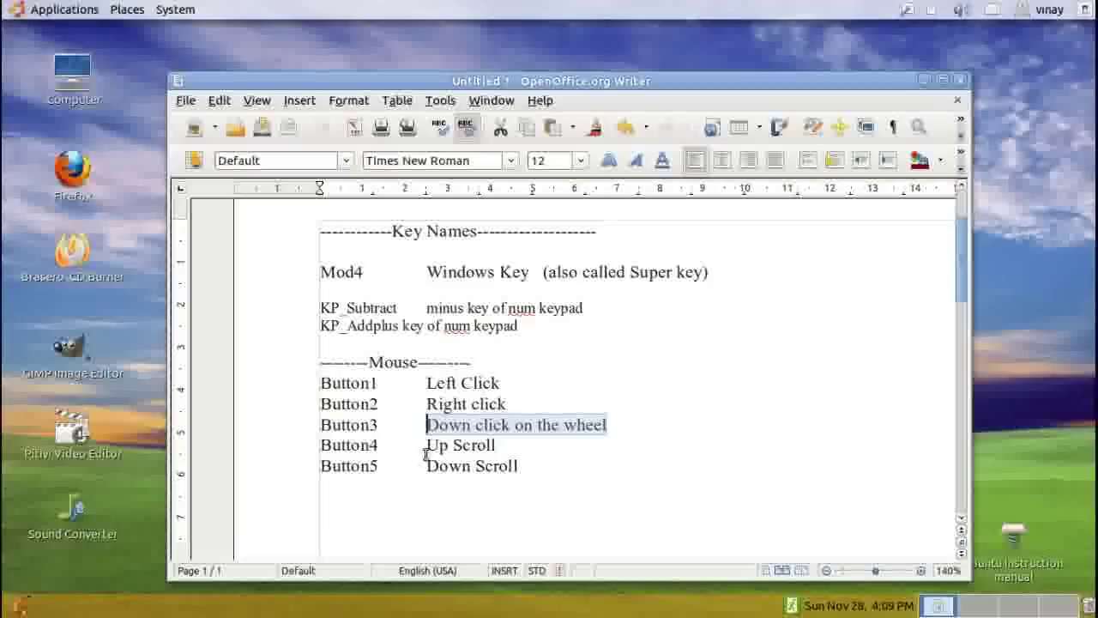
{"action": "left_click", "coordinate": [369, 446]}
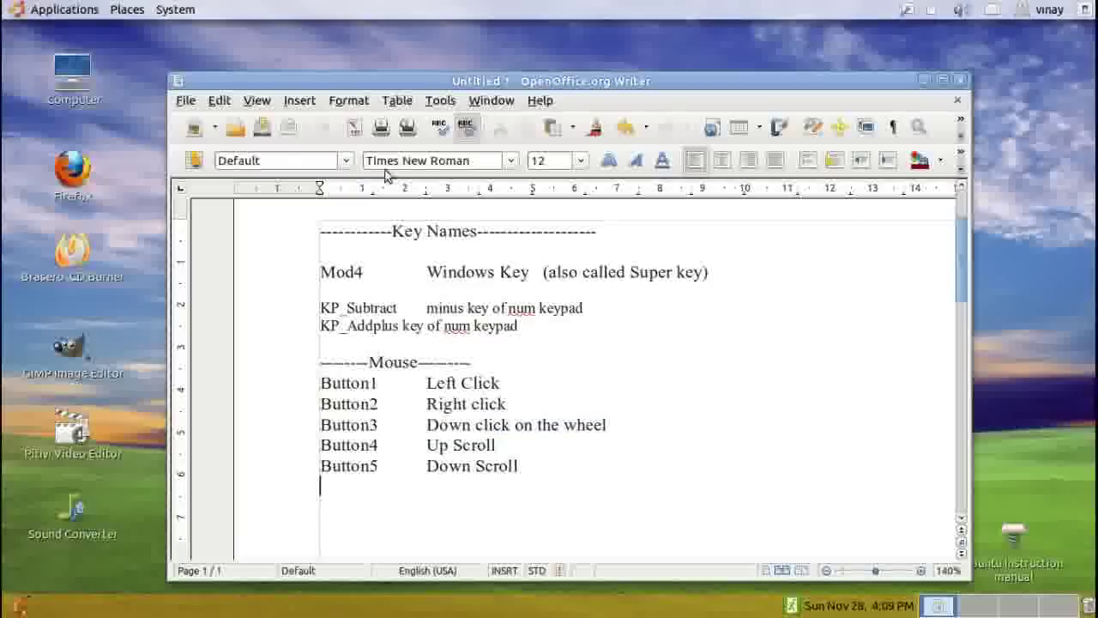
{"action": "left_click", "coordinate": [175, 10]}
{"action": "mouse_move", "coordinate": [210, 56]}
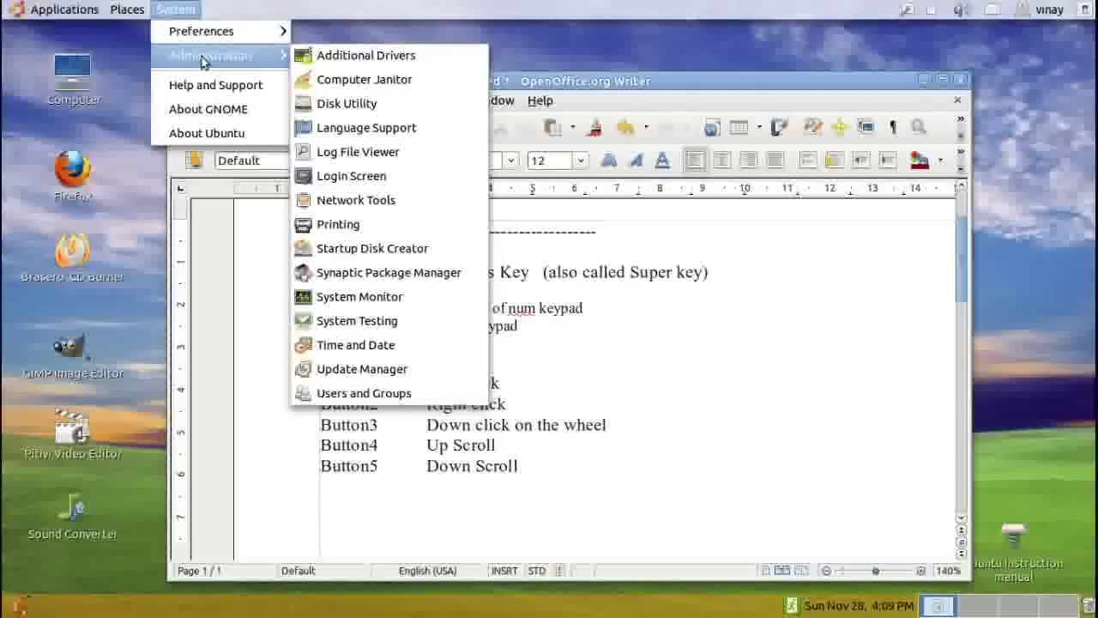
Confirm in Update Manager that the system is up to date, close it, then close Writer
{"action": "left_click", "coordinate": [406, 370]}
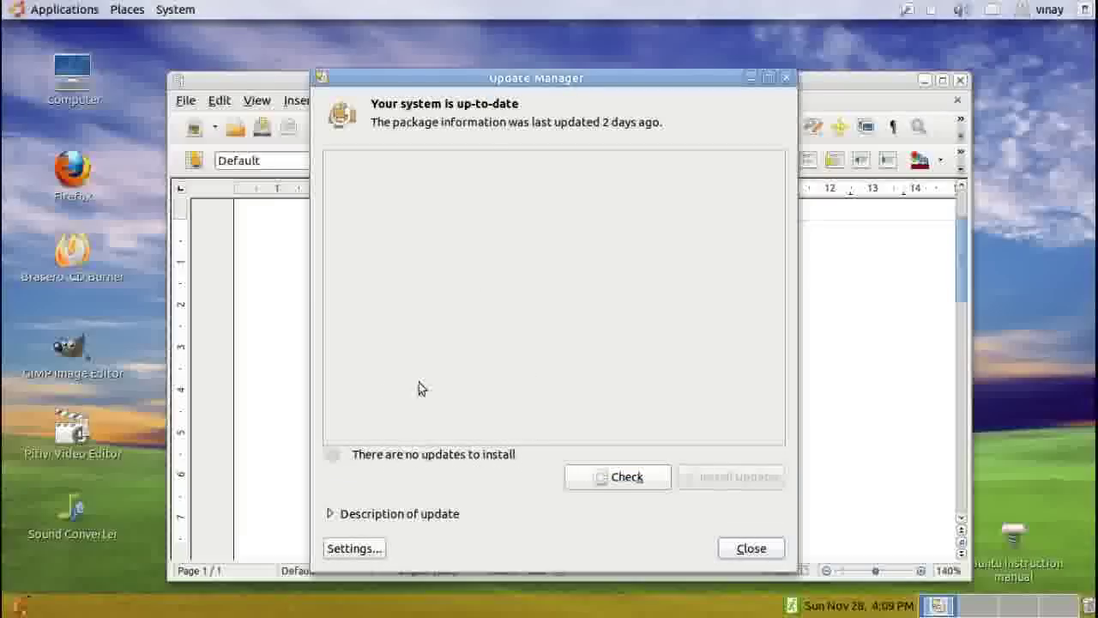
{"action": "left_click_drag", "start_coordinate": [536, 82], "coordinate": [563, 55]}
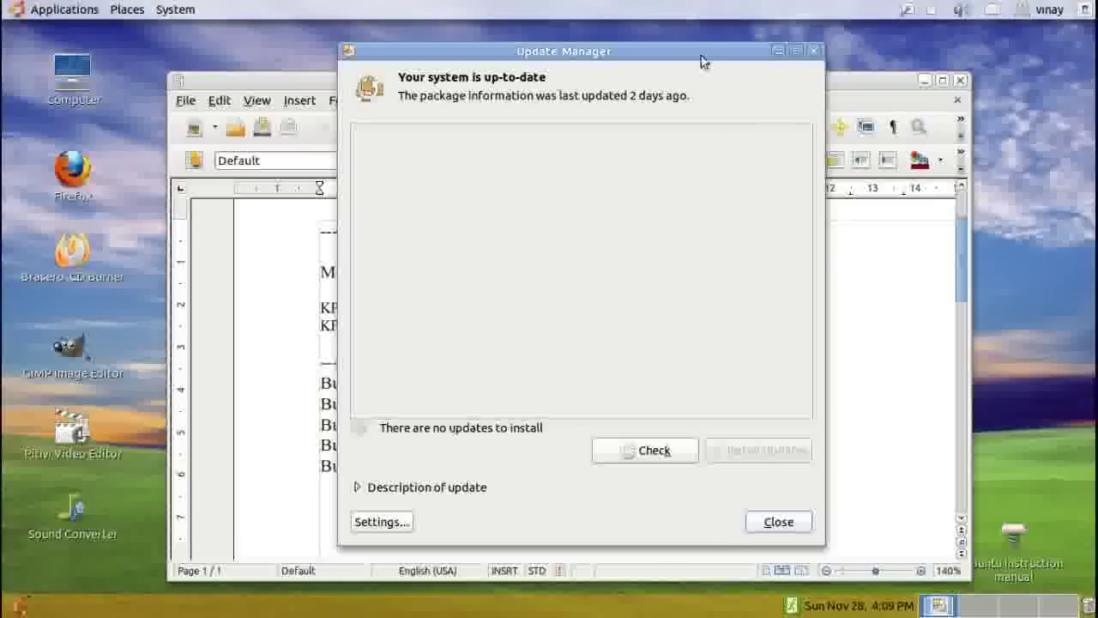
{"action": "left_click", "coordinate": [779, 522]}
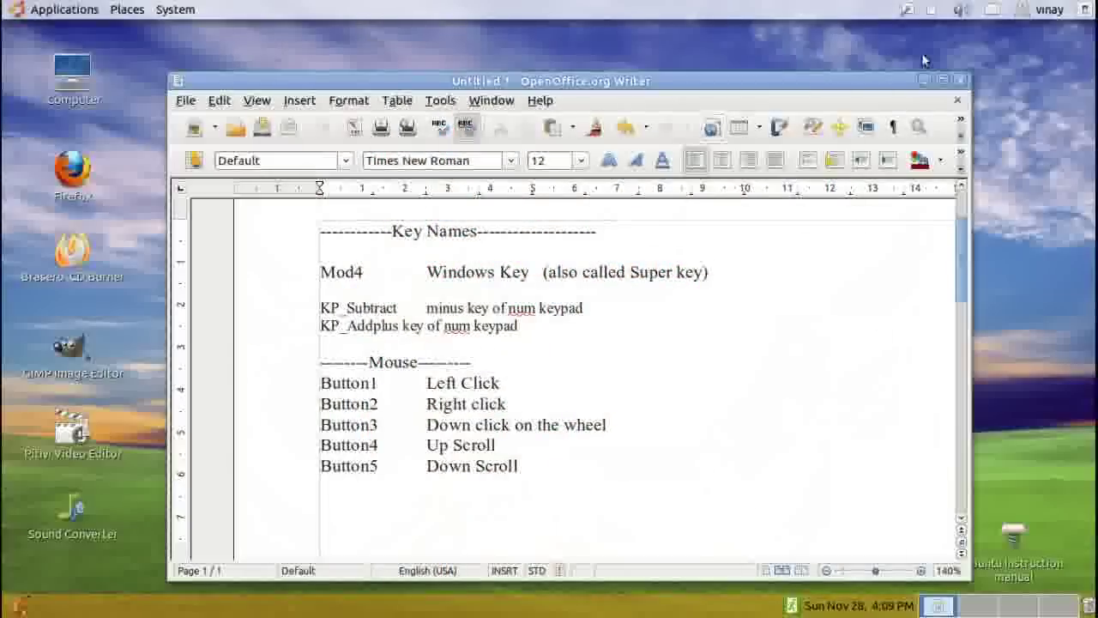
{"action": "left_click", "coordinate": [962, 80]}
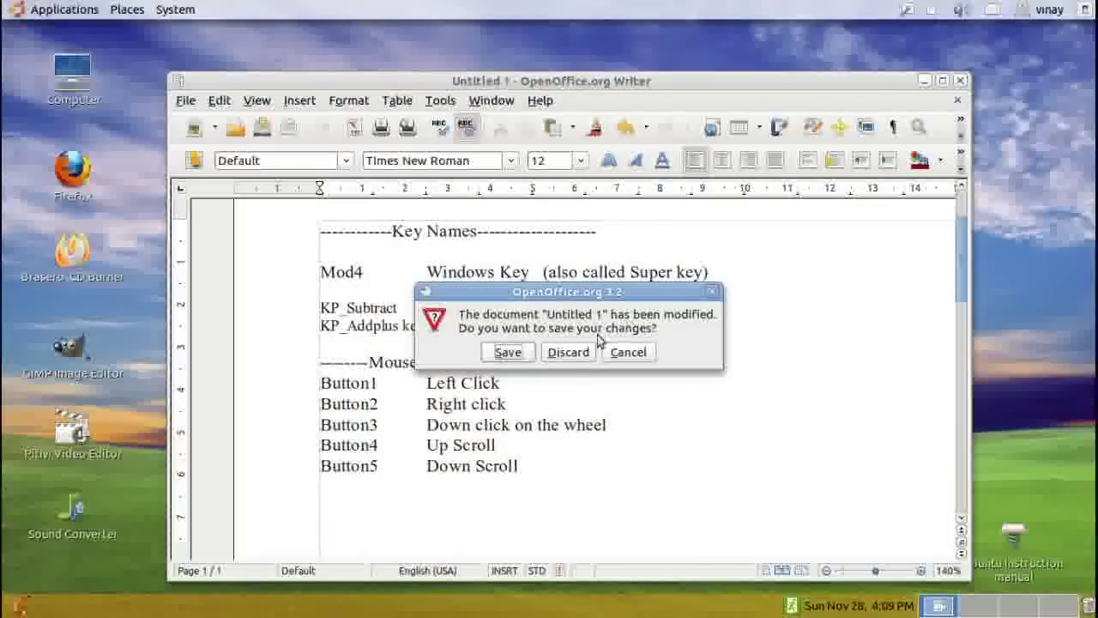